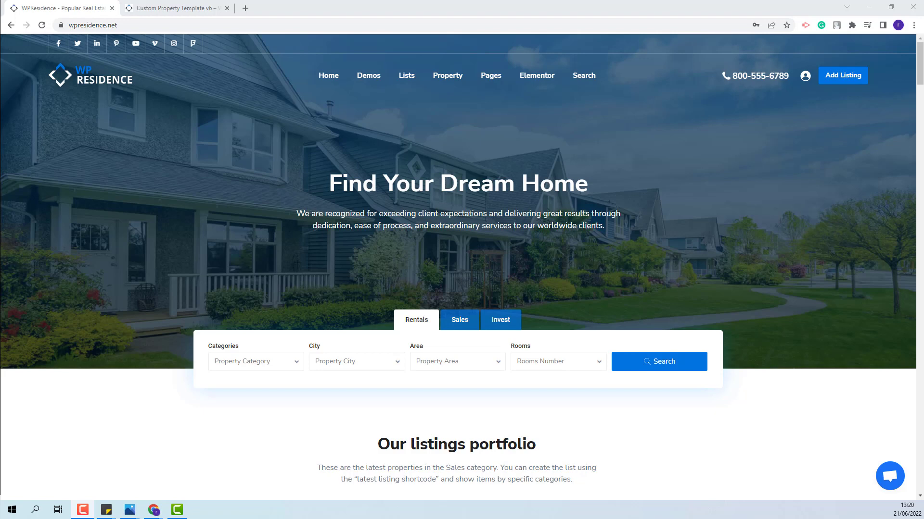
Switch to the Custom Property Template v6 page and scroll down to its property details
key(ctrl+Tab)
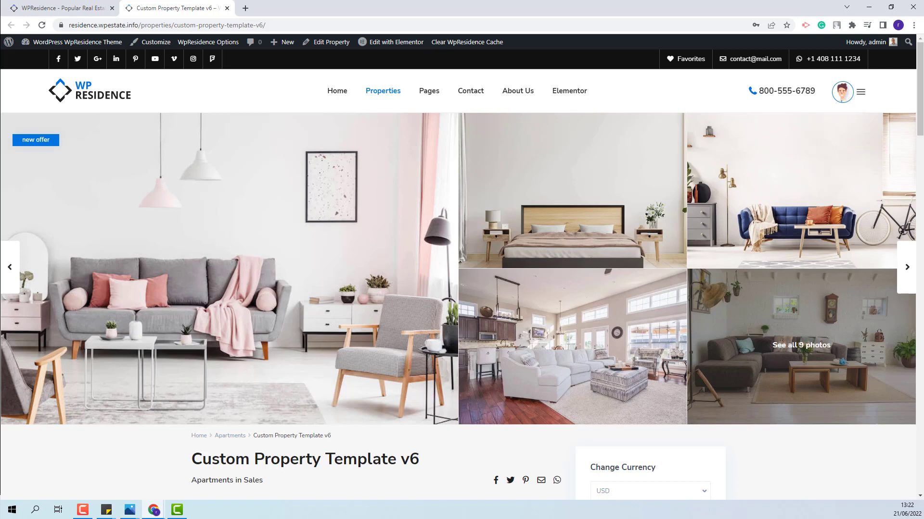
scroll(237, 276, down, 7)
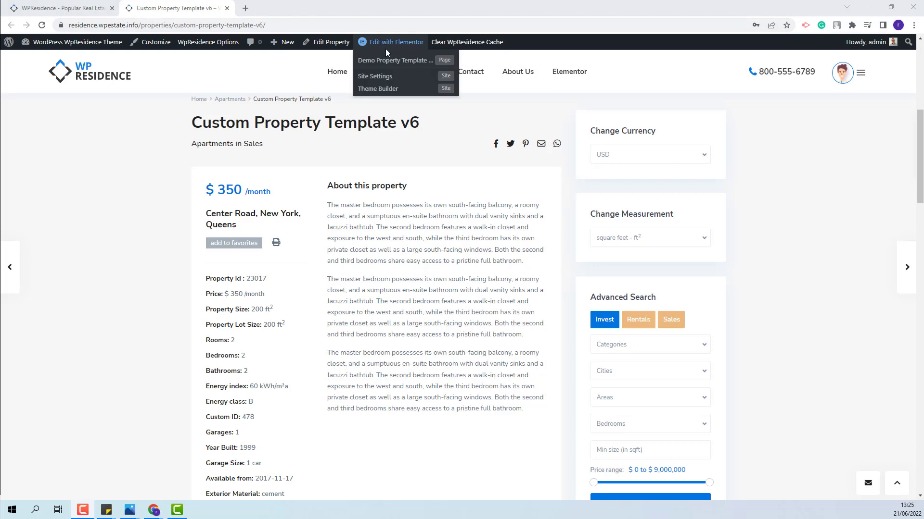
Open Demo Property Template 6 in a new Elementor tab and select its Detail Section
right_click(412, 61)
click(438, 67)
click(308, 8)
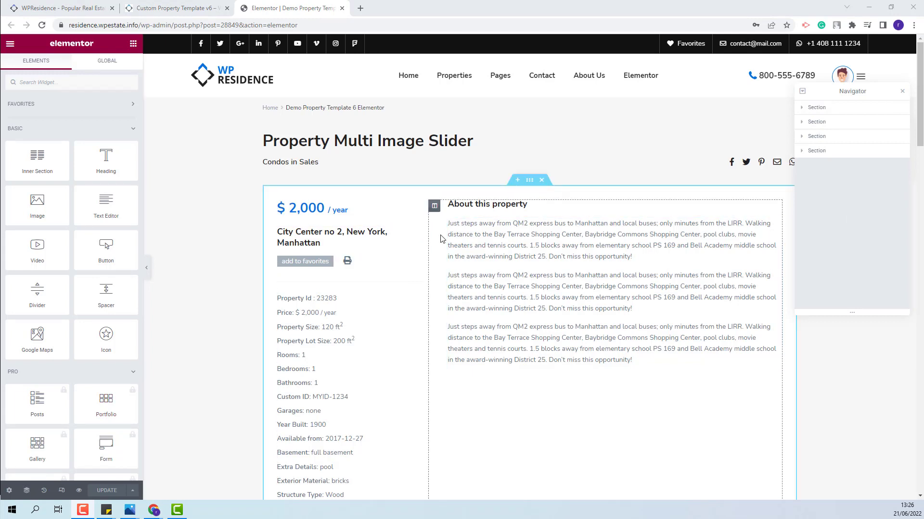
click(368, 381)
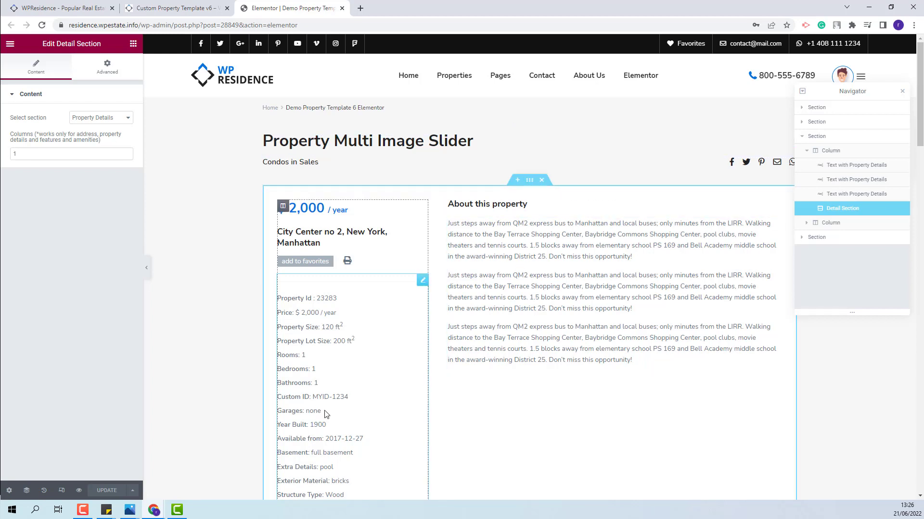
scroll(325, 415, down, 1)
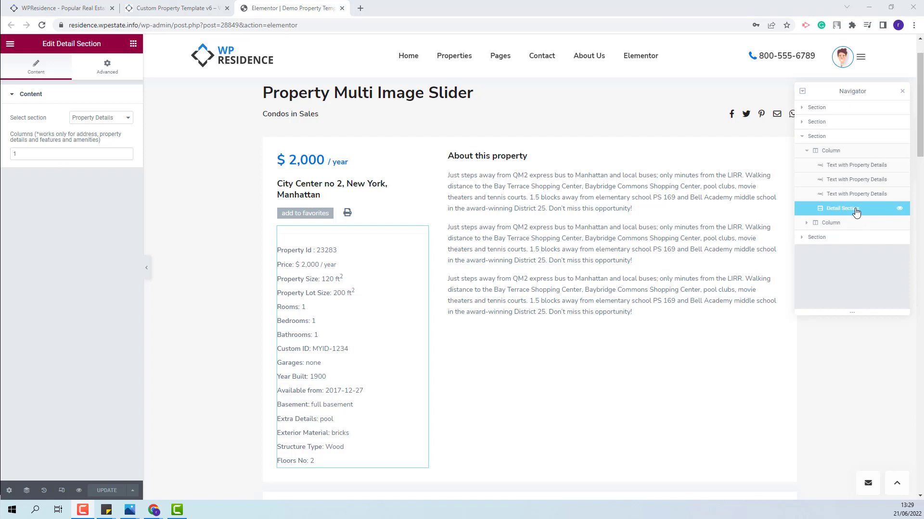
Delete the old Detail Section and drag a Text with Property Details widget below add to favorites
right_click(856, 212)
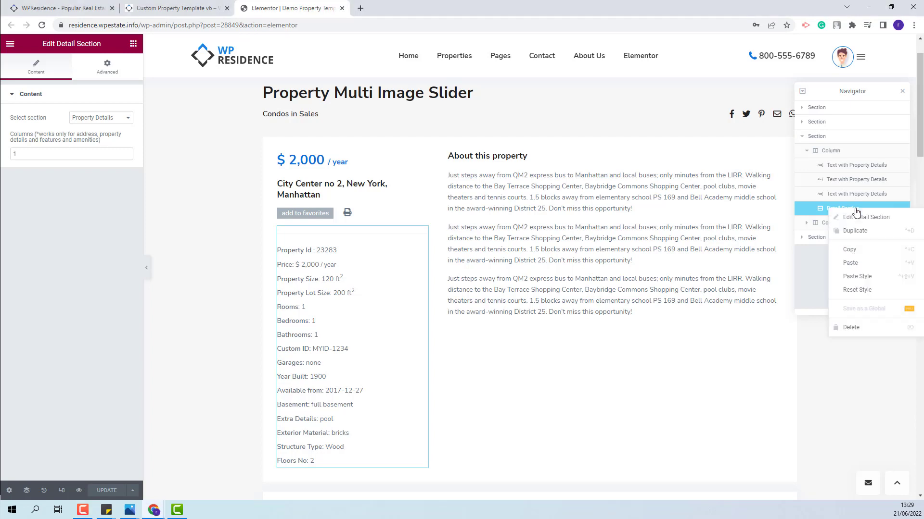
click(855, 329)
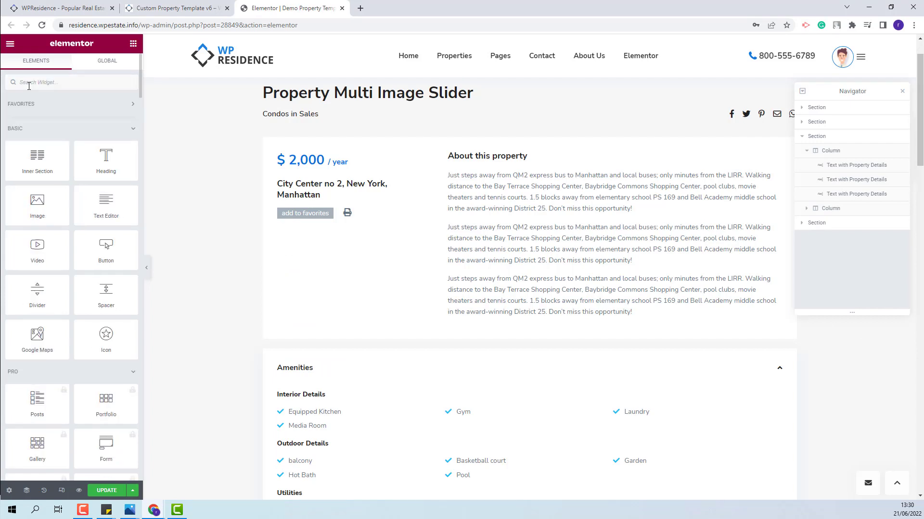
scroll(29, 86, down, 8)
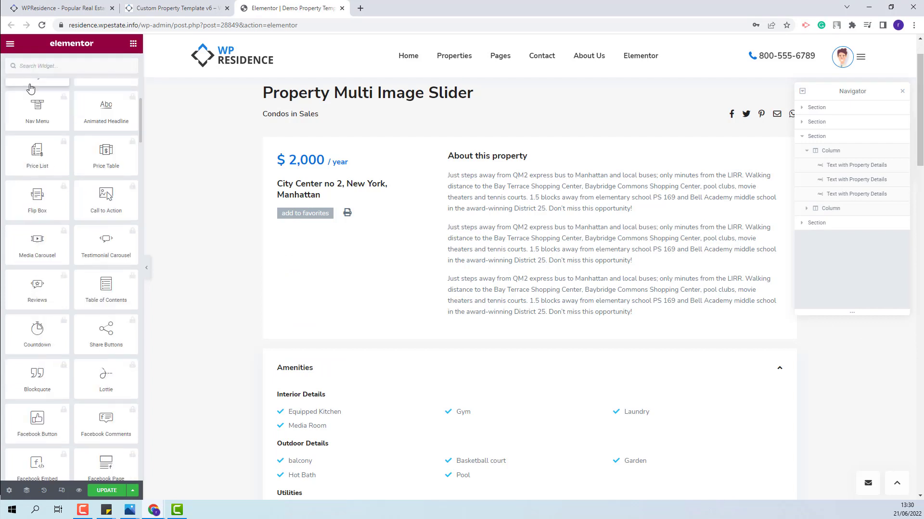
text(text)
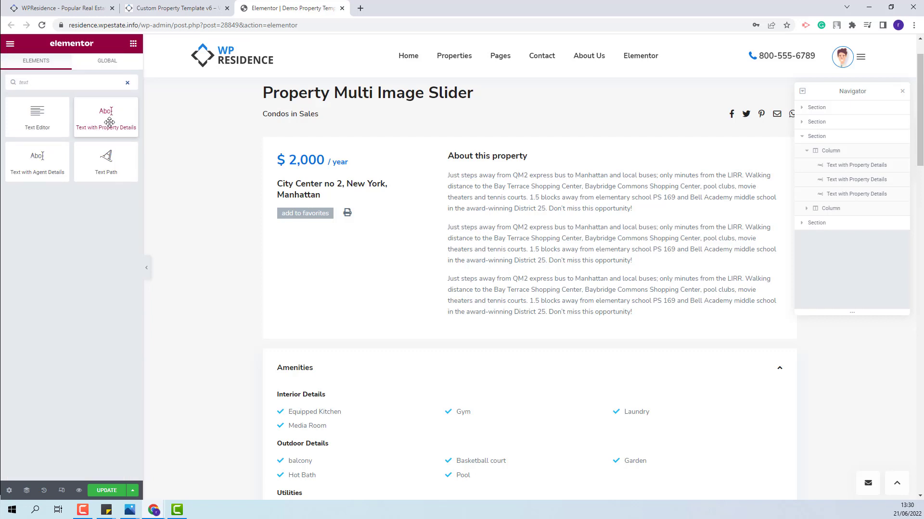
drag(110, 122, 314, 224)
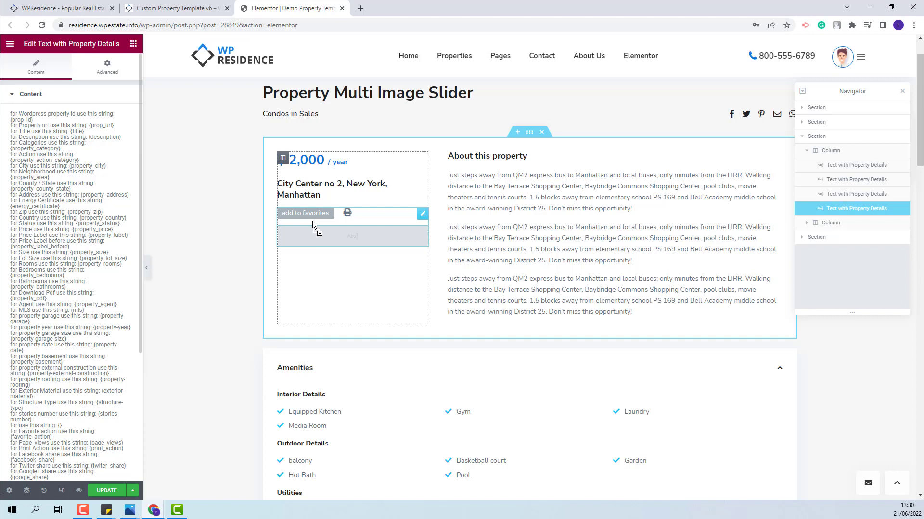
Drop the widget into the left column and type 'Property ID:' in its text editor
drag(313, 225, 311, 220)
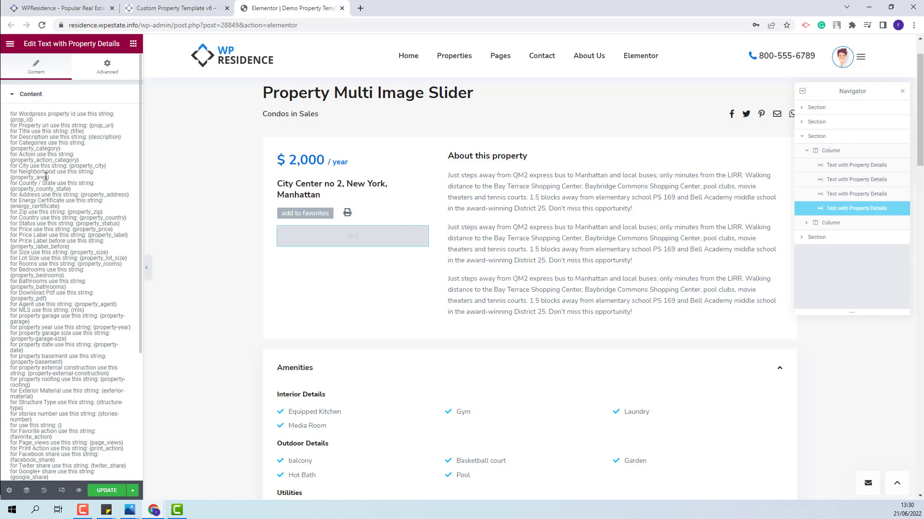
scroll(98, 200, down, 5)
scroll(100, 195, up, 5)
scroll(100, 195, down, 4)
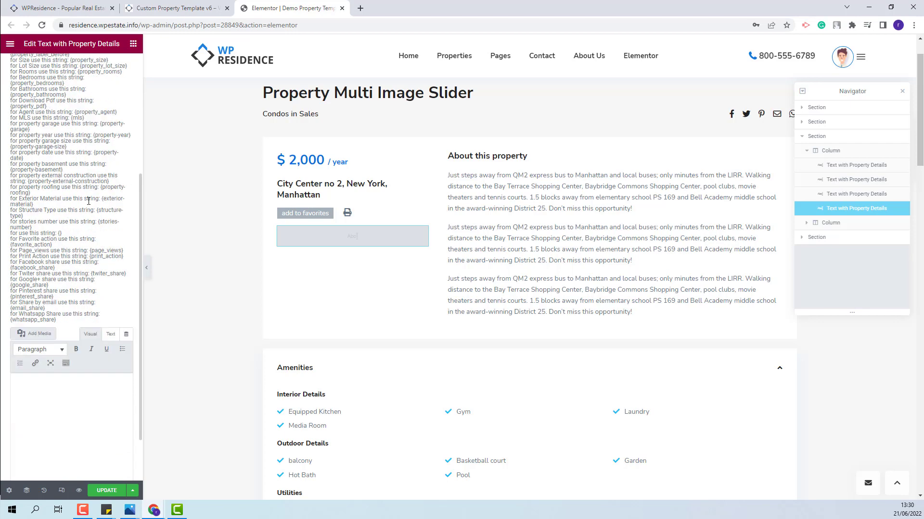
click(69, 390)
text(P)
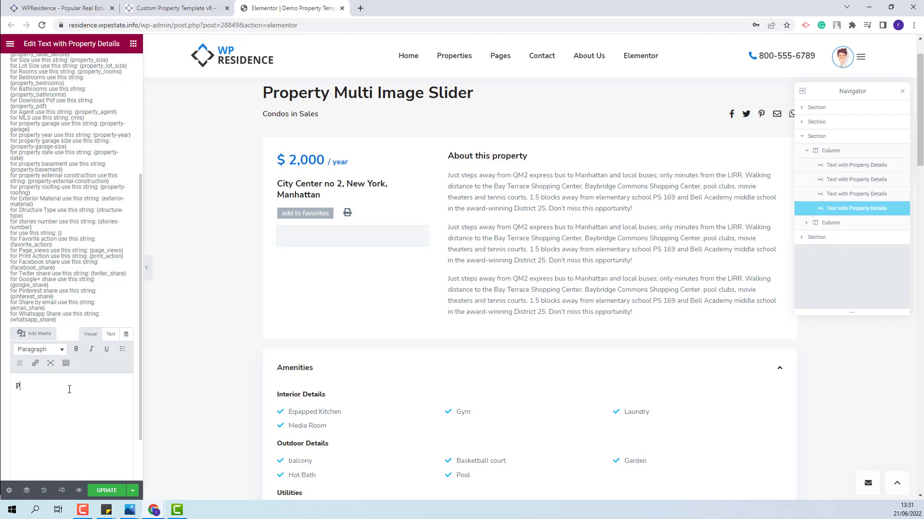
text(roperty ID:)
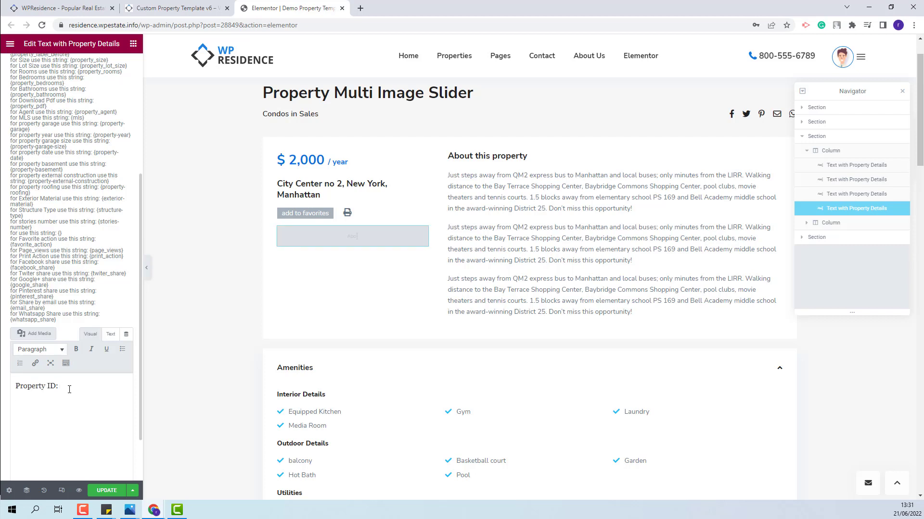
Copy {prop_id} from the help text and paste it after 'Property ID:'
scroll(61, 171, up, 10)
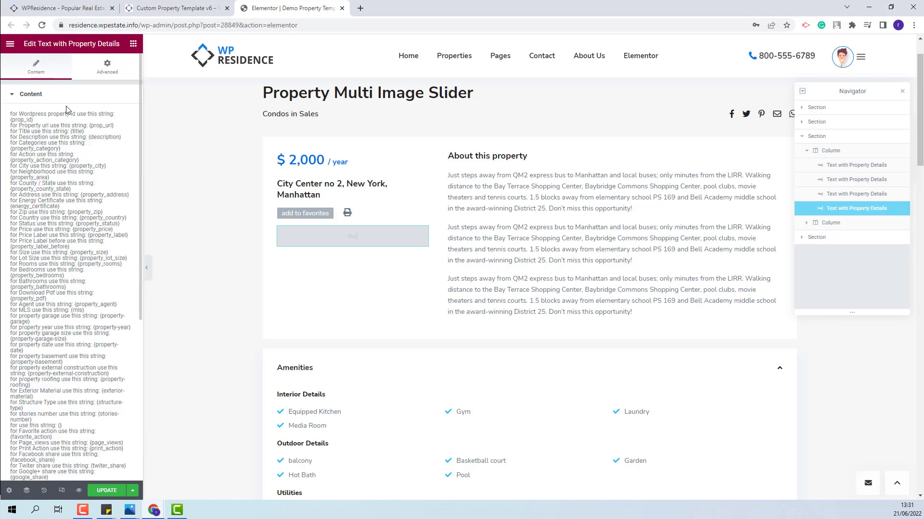
drag(33, 121, 10, 121)
right_click(19, 122)
click(30, 128)
scroll(95, 208, down, 5)
right_click(88, 333)
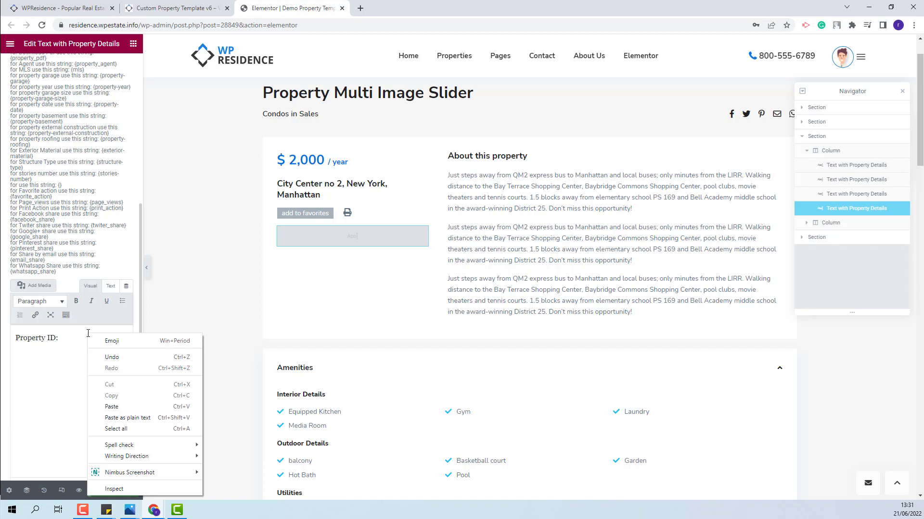
click(118, 407)
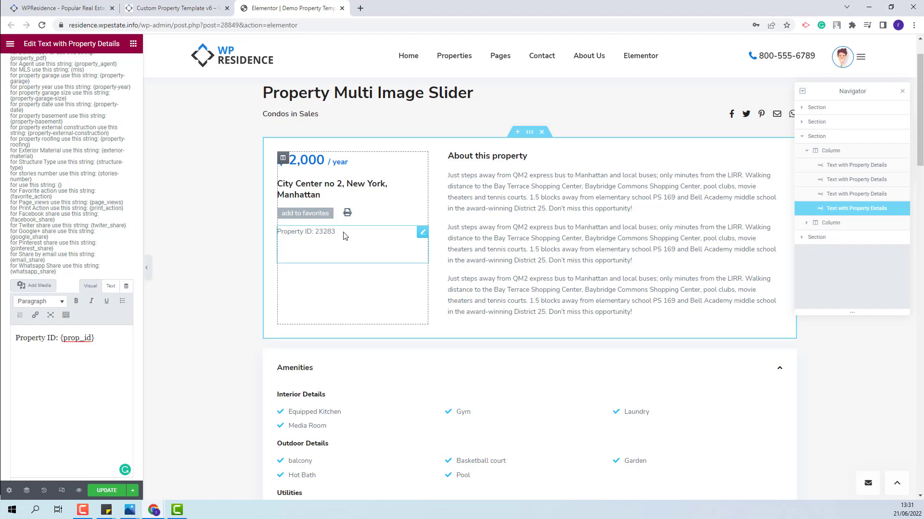
Add a 'Room:' line followed by the {property_rooms} placeholder
click(22, 356)
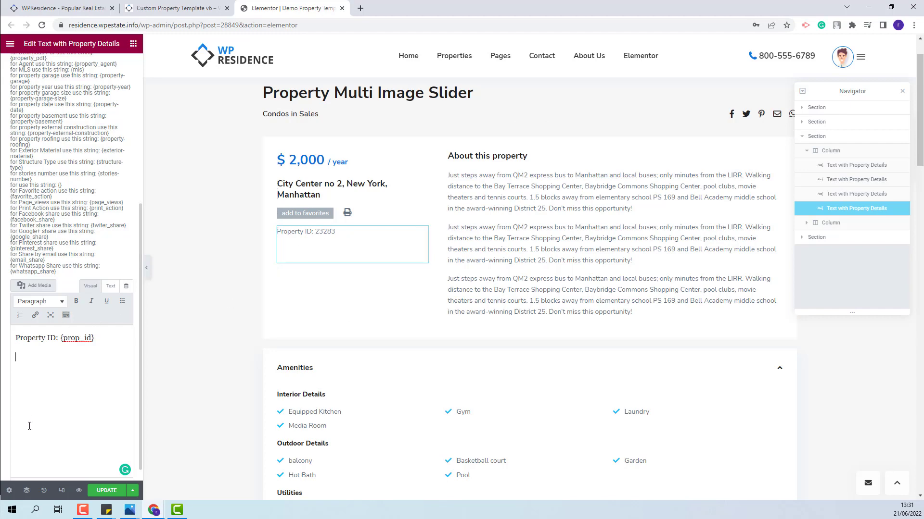
scroll(88, 229, up, 1)
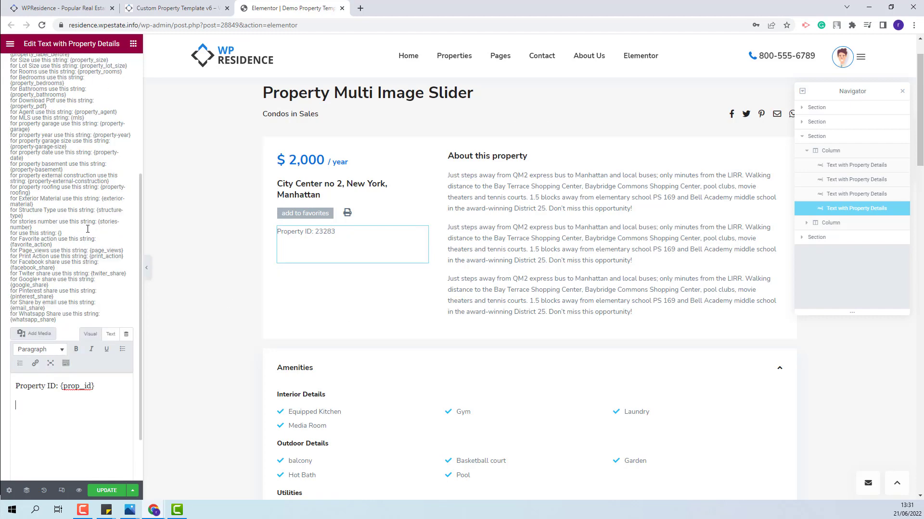
scroll(88, 229, up, 2)
drag(123, 168, 78, 168)
right_click(83, 170)
click(106, 176)
scroll(104, 319, down, 3)
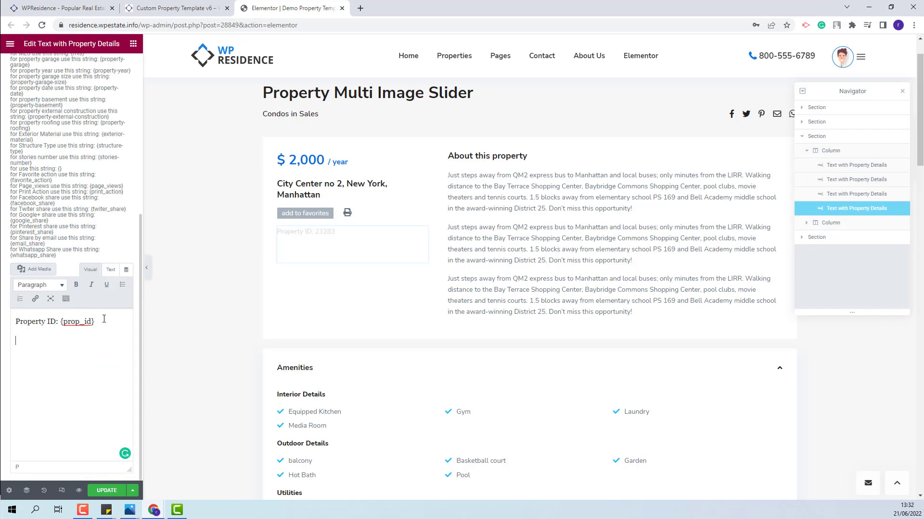
key(Return)
text(Room:)
key(ctrl+v)
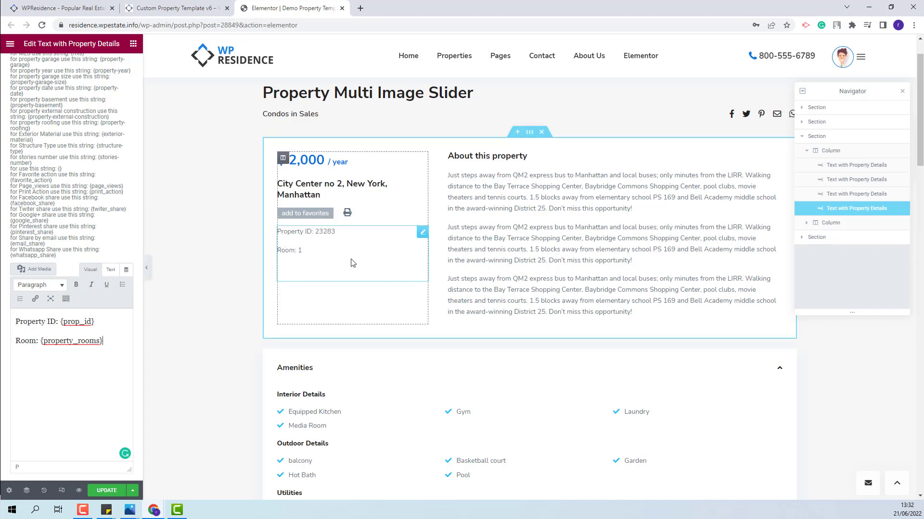
Add a 'Bedrooms:' line followed by the {property_bedrooms} placeholder
scroll(86, 236, up, 1)
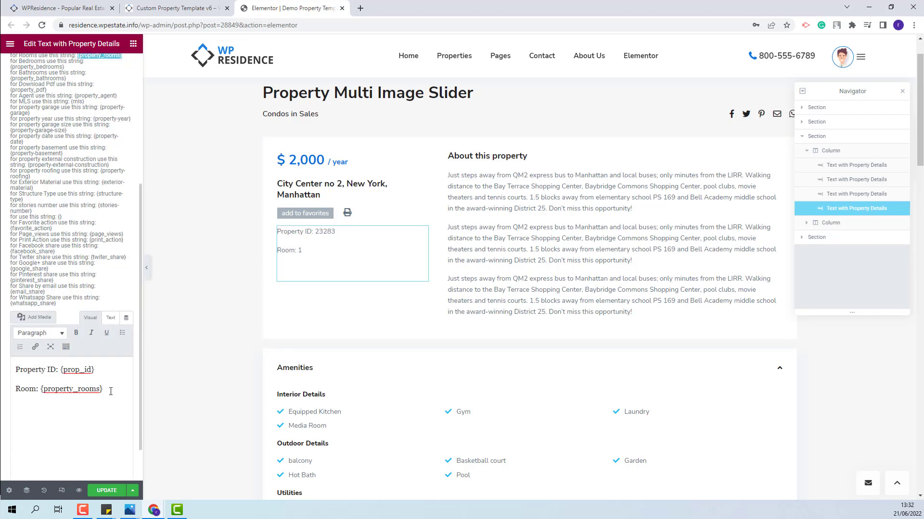
key(Return)
text(Bedrooms:)
drag(63, 67, 11, 70)
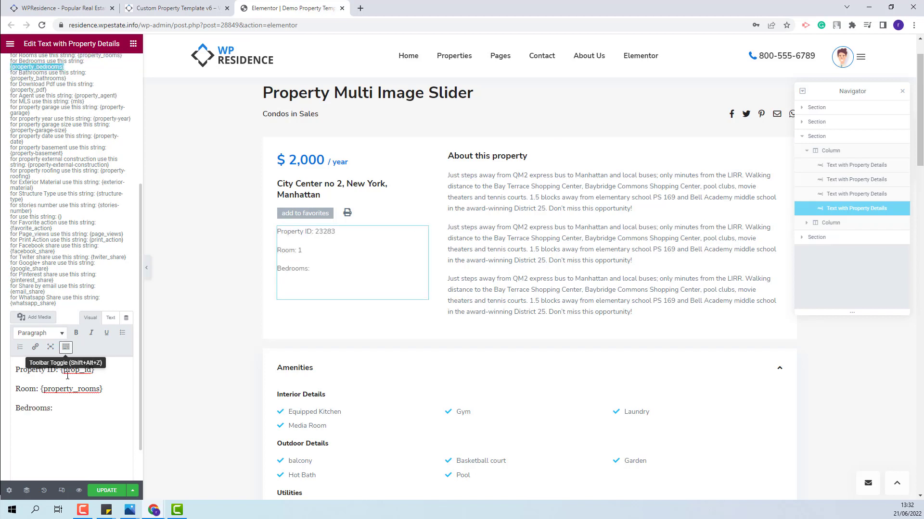
click(78, 407)
key(ctrl+v)
Add a 'Bathrooms:' line followed by the {property_bathrooms} placeholder
key(Return)
text(Ba)
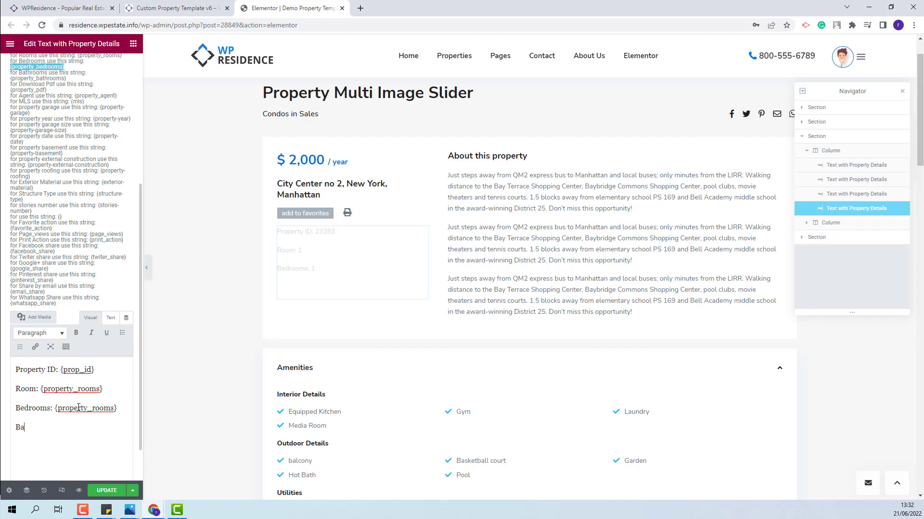
text(throoms:)
drag(65, 79, 11, 79)
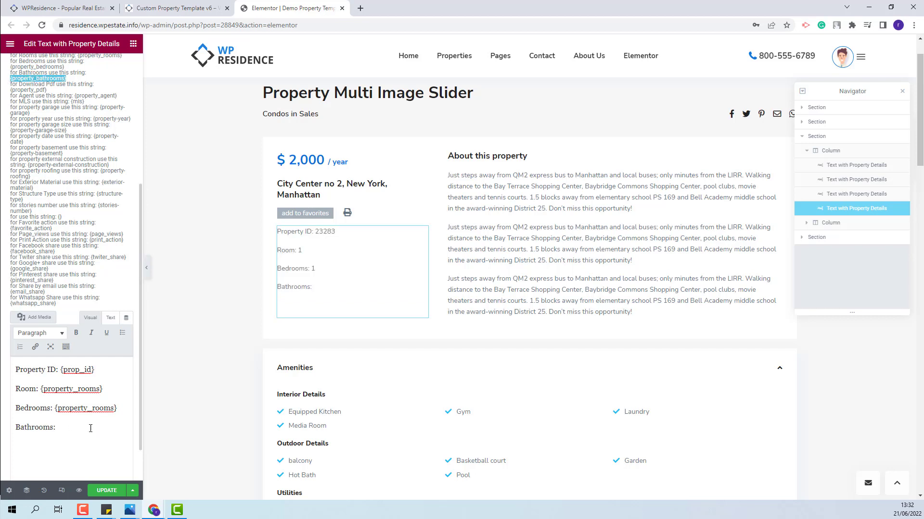
key(ctrl+v)
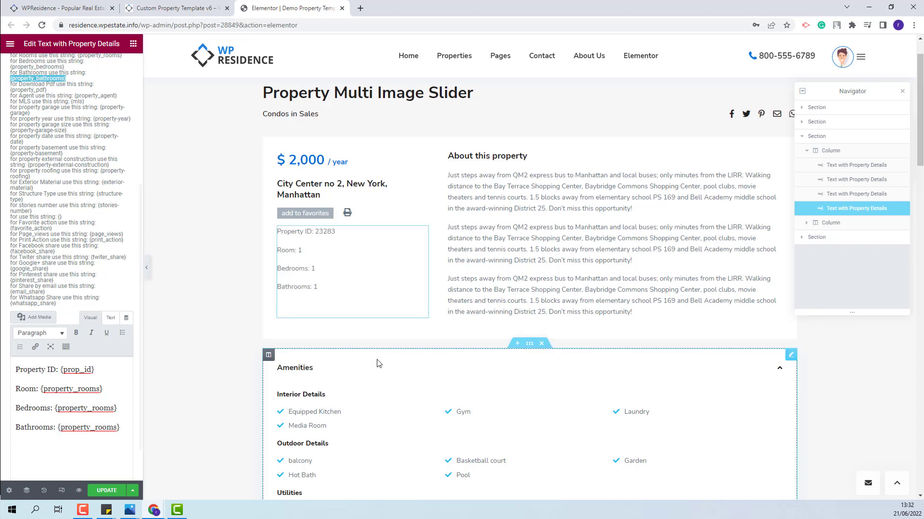
Add a 'Structure Type:' line followed by the {structure-type} placeholder
scroll(66, 215, down, 1)
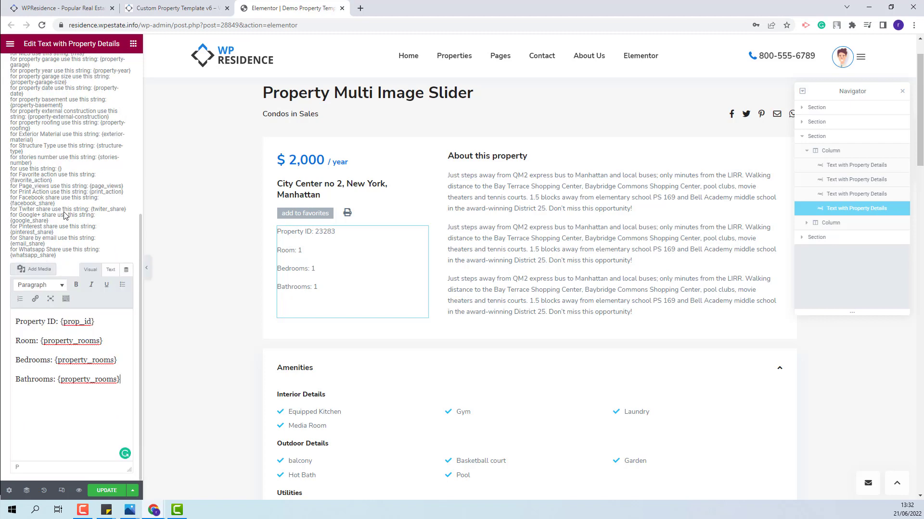
scroll(66, 215, up, 1)
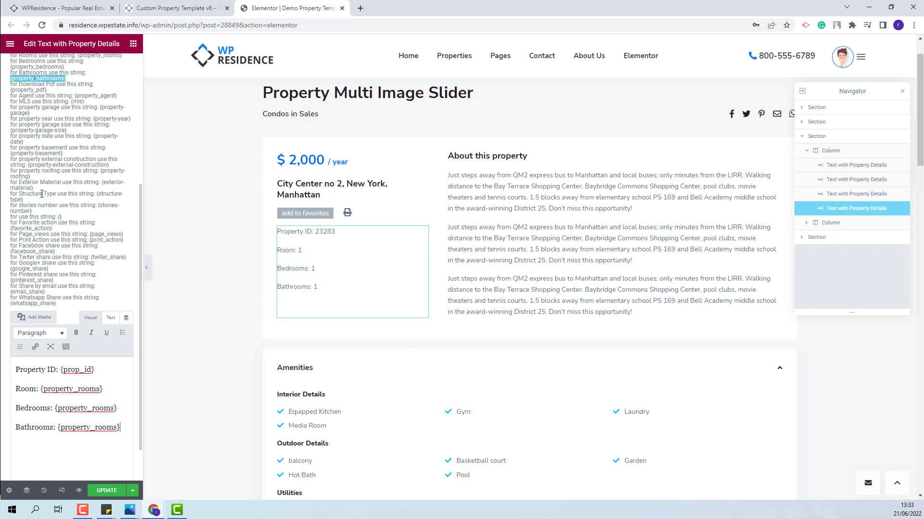
key(Return)
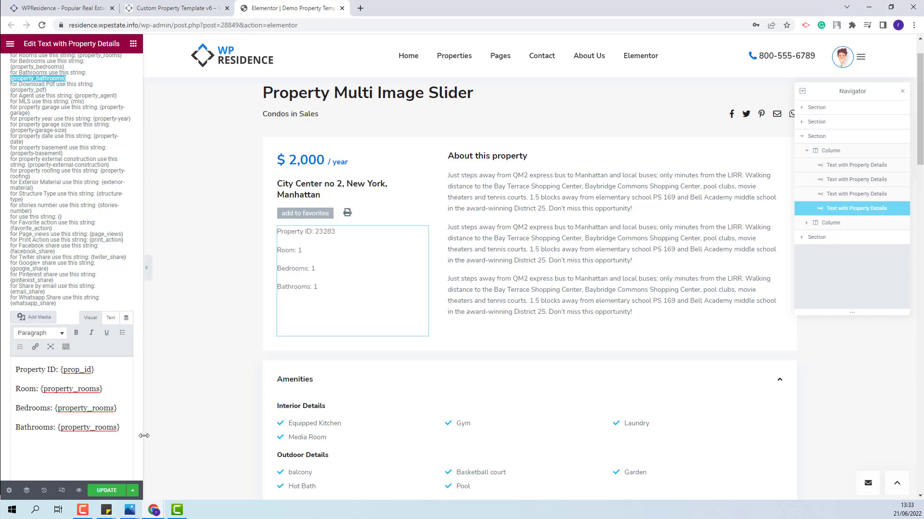
text(Structure Type:)
drag(95, 193, 129, 200)
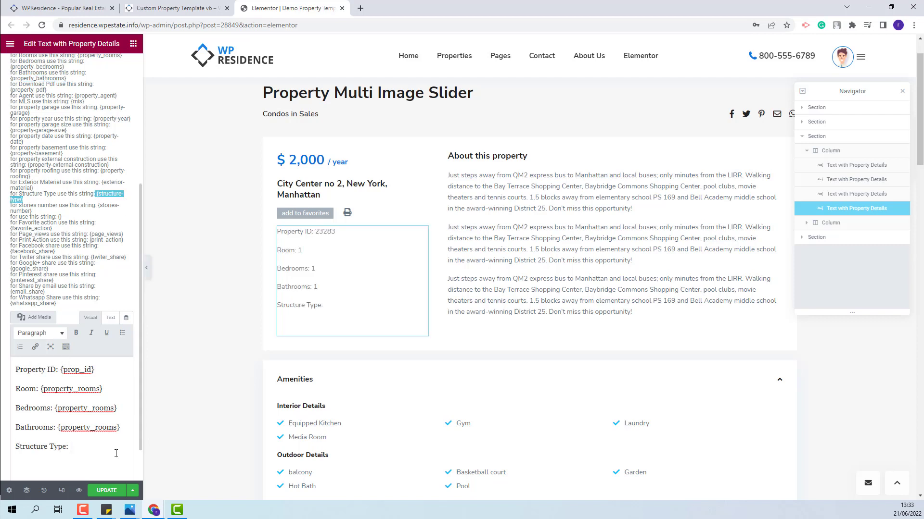
key(ctrl+v)
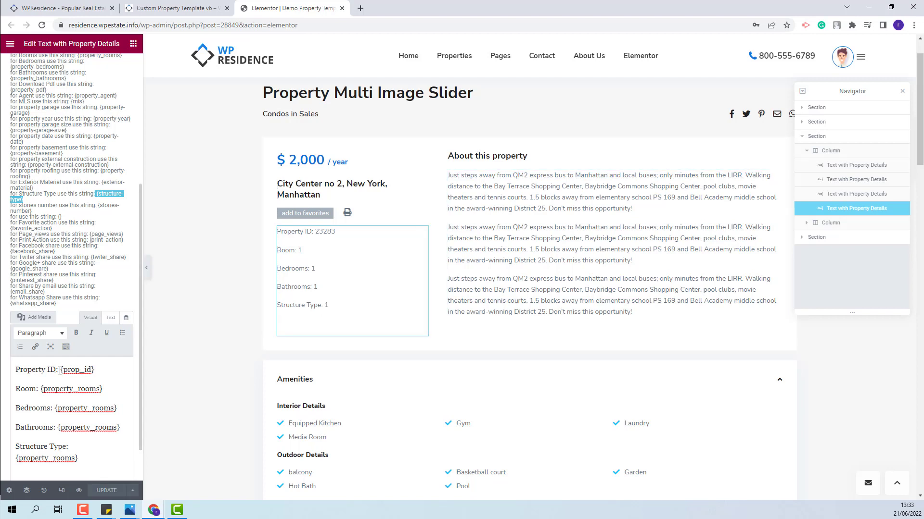
drag(60, 370, 15, 371)
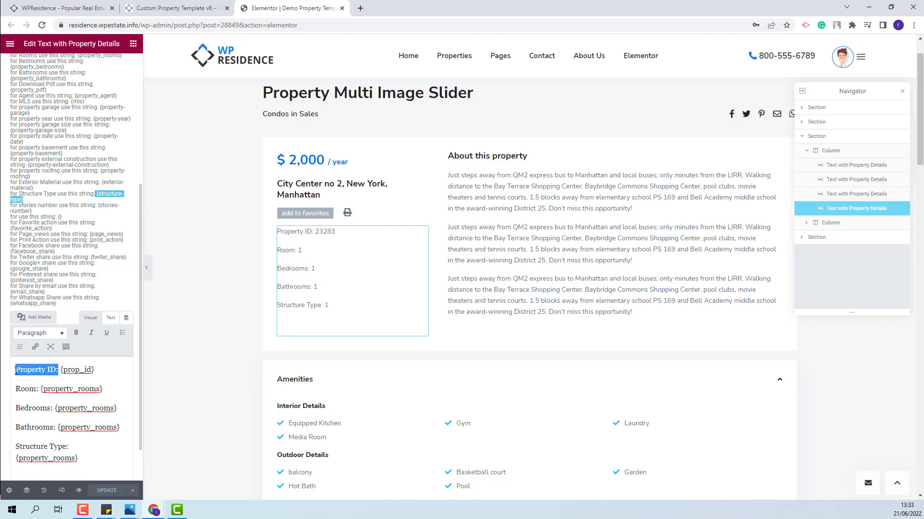
Bold the Property ID, Room, Bedrooms, Bathrooms and Structure Type labels
click(76, 333)
drag(40, 390, 14, 427)
click(76, 333)
click(76, 334)
click(76, 333)
drag(78, 447, 14, 446)
click(76, 333)
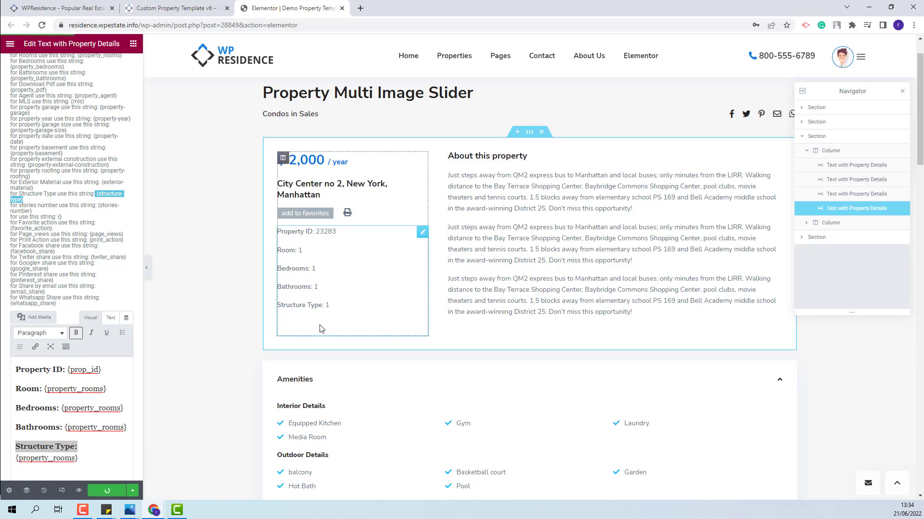
Check the live Custom Property Template v6 page, then return to the Elementor editor
click(154, 9)
scroll(269, 335, down, 1)
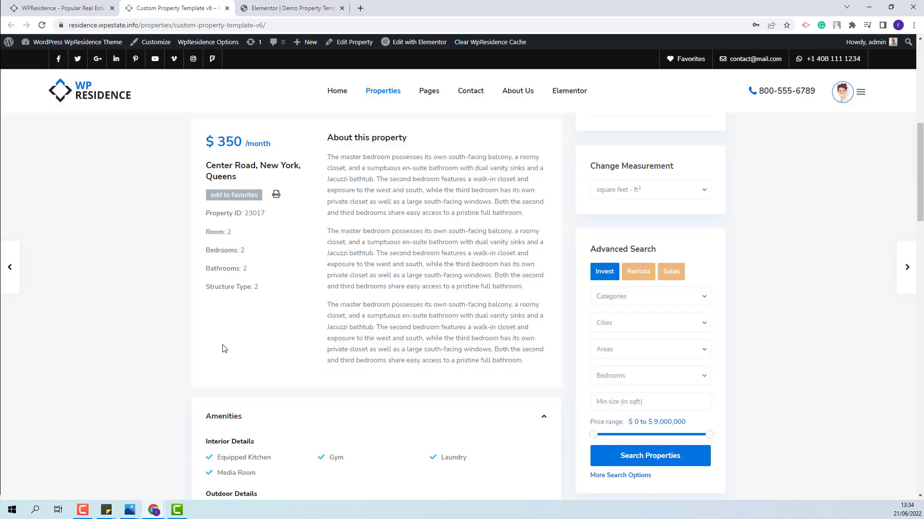
click(251, 5)
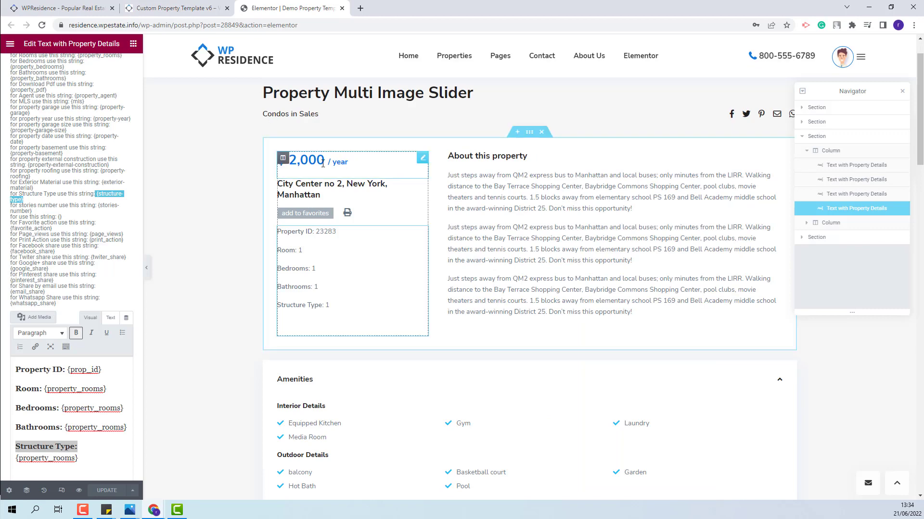
Inspect the {property_price} price widget, the City Center address widget and the favorites/print widget
click(322, 163)
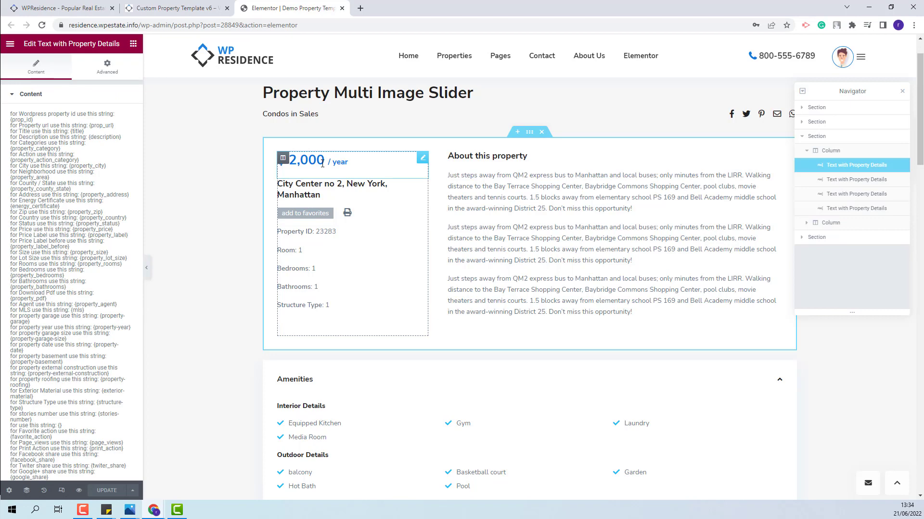
scroll(92, 262, down, 5)
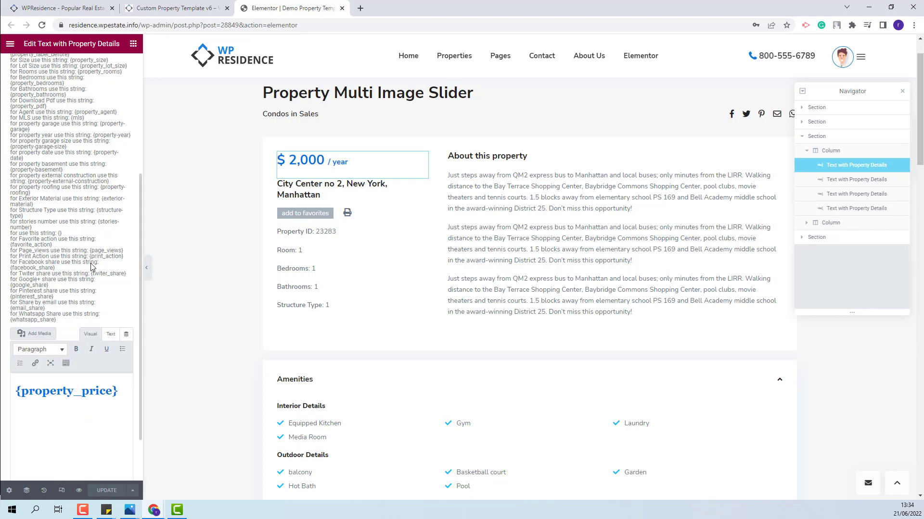
click(119, 346)
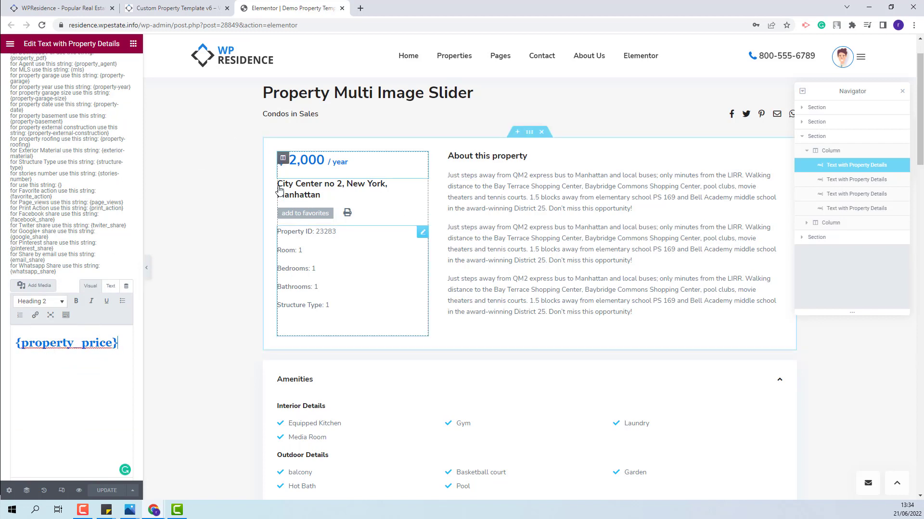
click(279, 184)
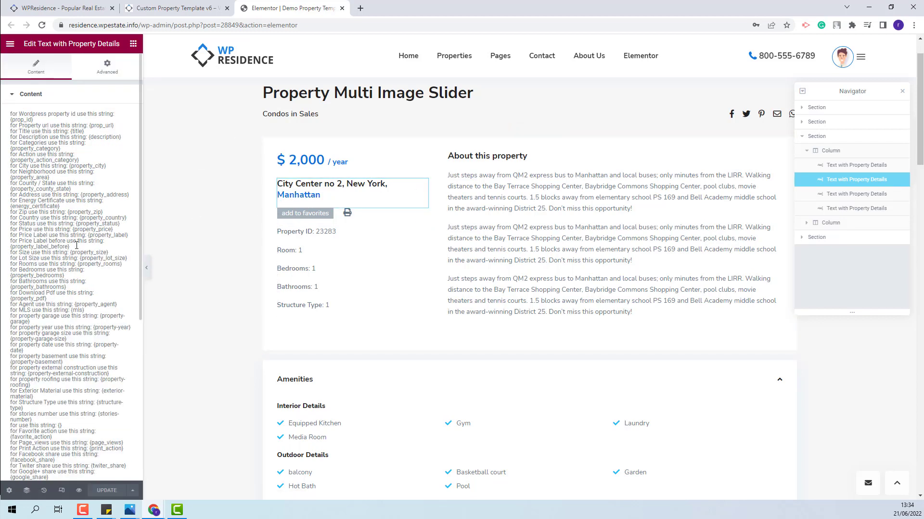
scroll(77, 246, down, 5)
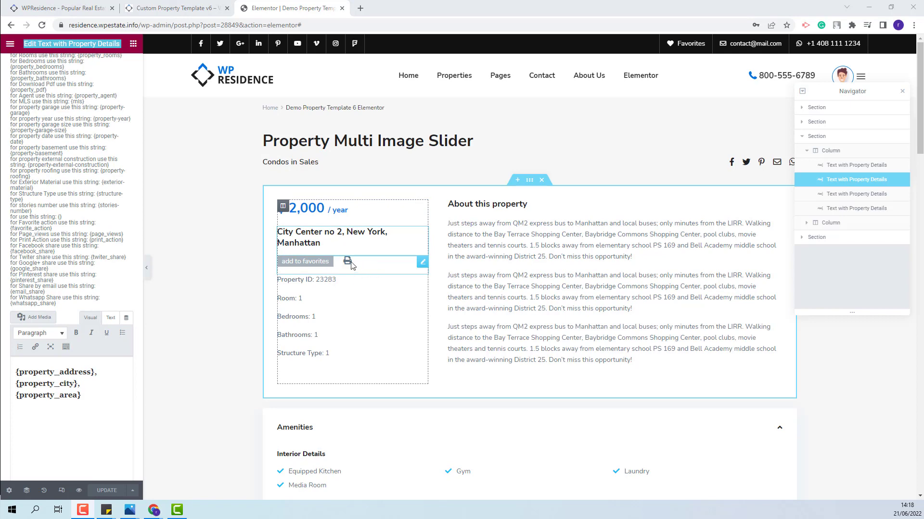
click(348, 262)
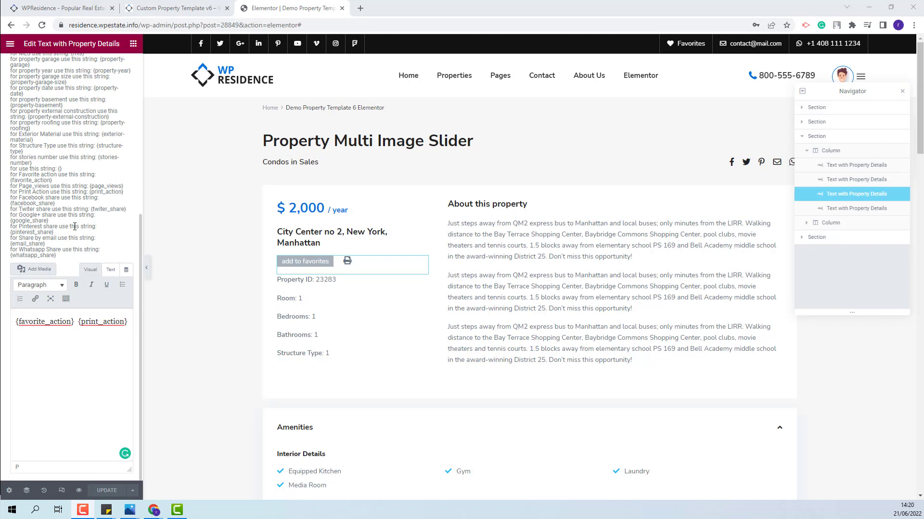
scroll(75, 226, up, 2)
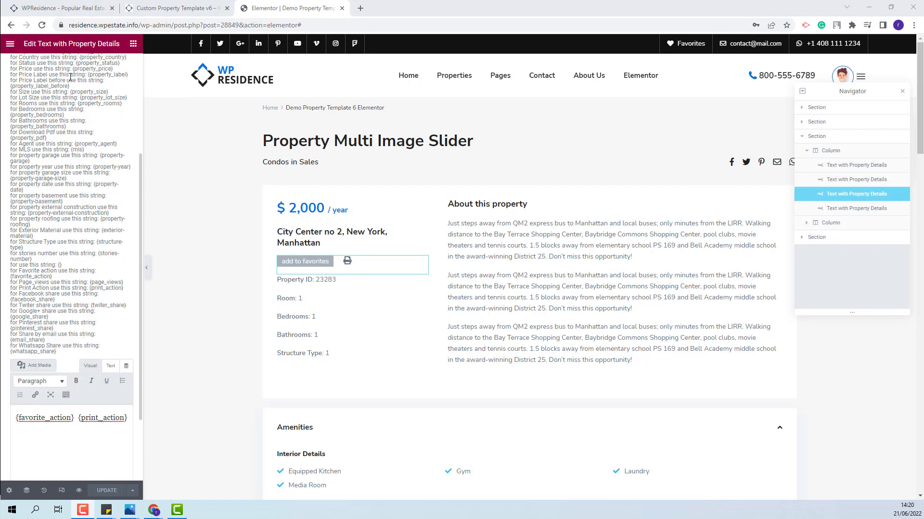